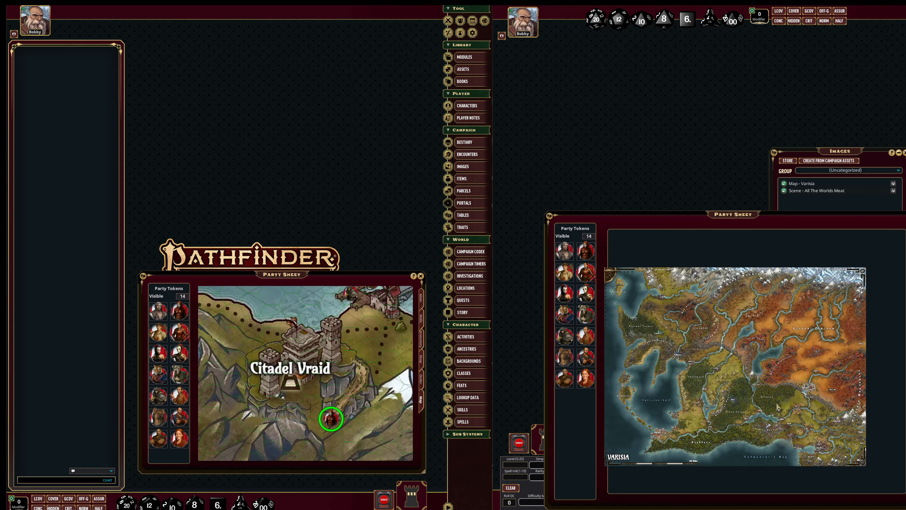
Move the character token beside Korvosa's castle to the farmhouse in the fields northwest of the city.
{"action": "scroll", "coordinate": [778, 408], "scroll_direction": "up", "scroll_amount": 4}
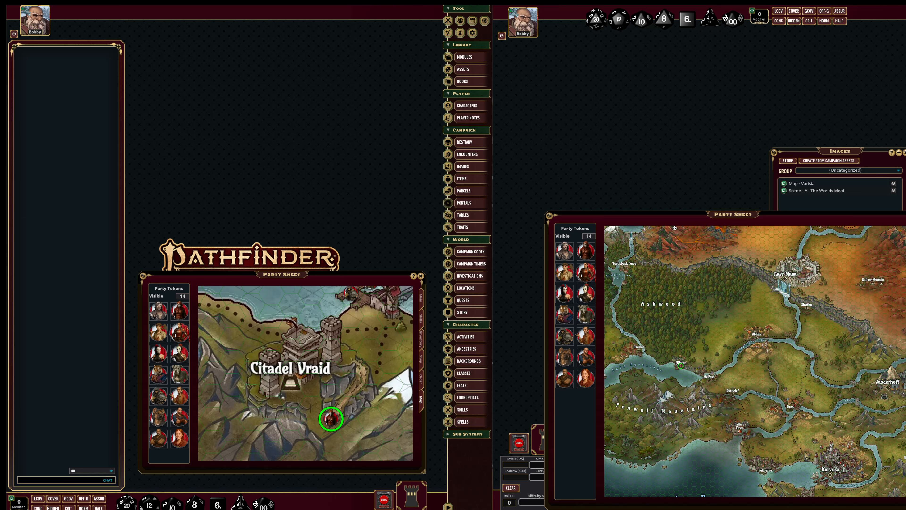
{"action": "scroll", "coordinate": [777, 408], "scroll_direction": "up", "scroll_amount": 5}
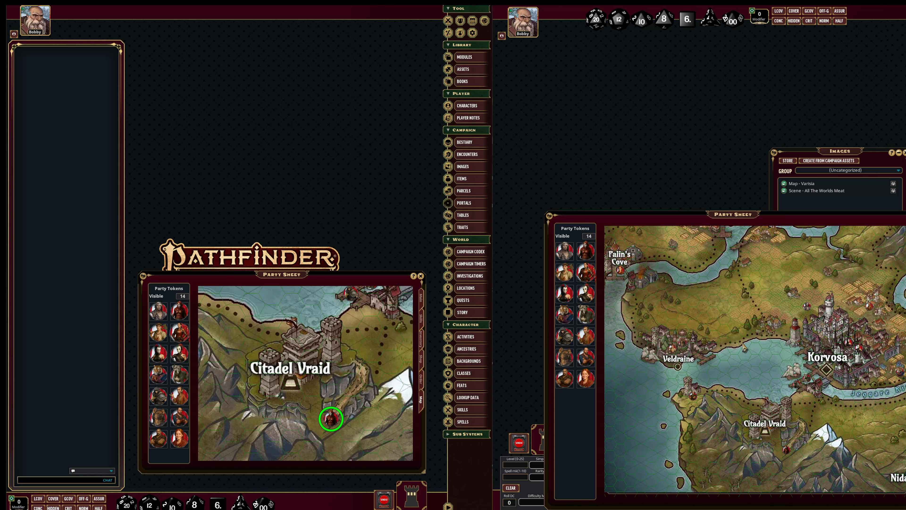
{"action": "left_click_drag", "start_coordinate": [744, 347], "coordinate": [732, 358]}
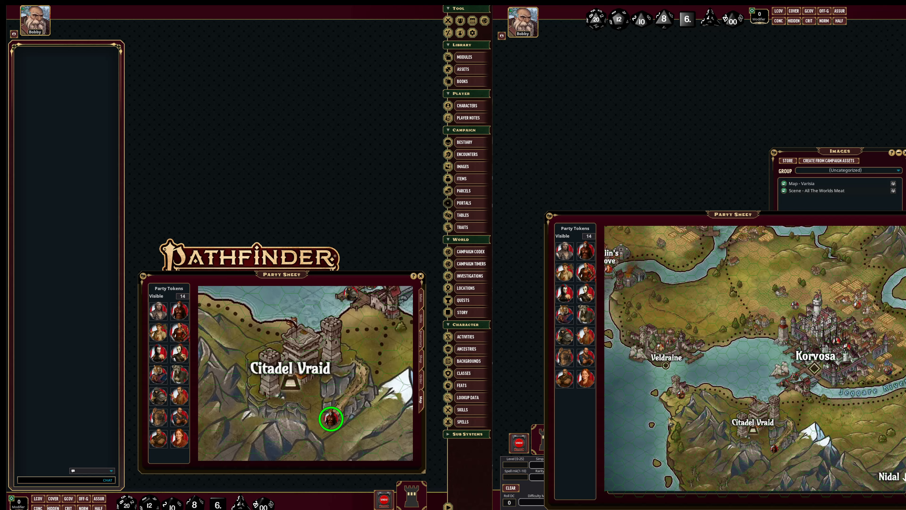
{"action": "scroll", "coordinate": [794, 461], "scroll_direction": "up", "scroll_amount": 3}
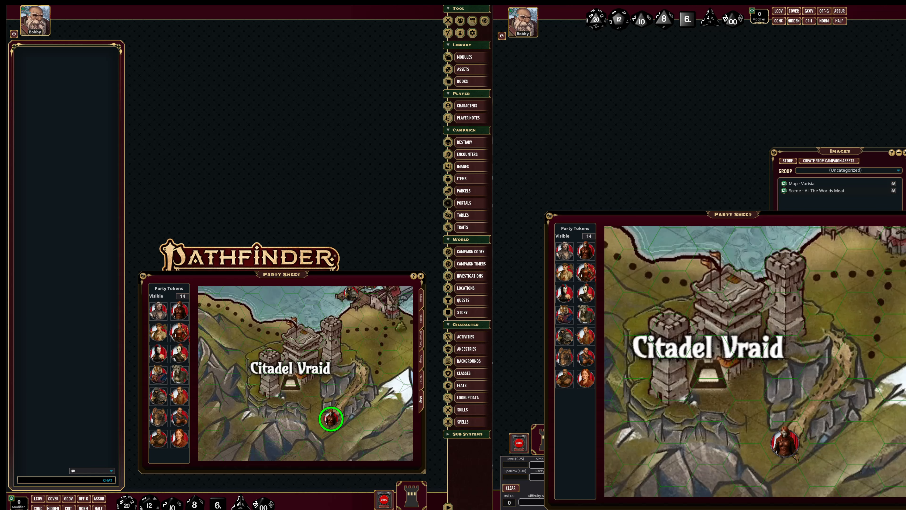
{"action": "scroll", "coordinate": [799, 464], "scroll_direction": "up", "scroll_amount": 3}
{"action": "scroll", "coordinate": [792, 443], "scroll_direction": "down", "scroll_amount": 5}
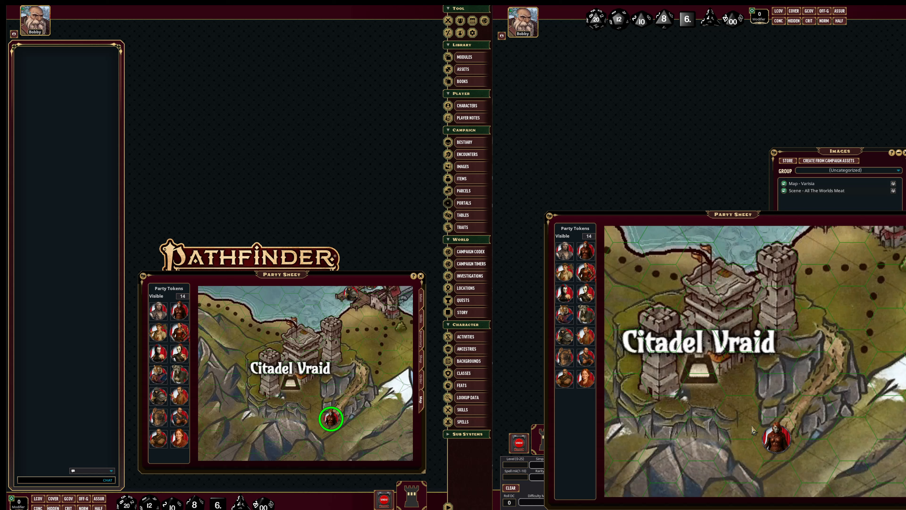
{"action": "left_click_drag", "start_coordinate": [838, 280], "coordinate": [705, 447]}
{"action": "left_click_drag", "start_coordinate": [755, 374], "coordinate": [709, 457]}
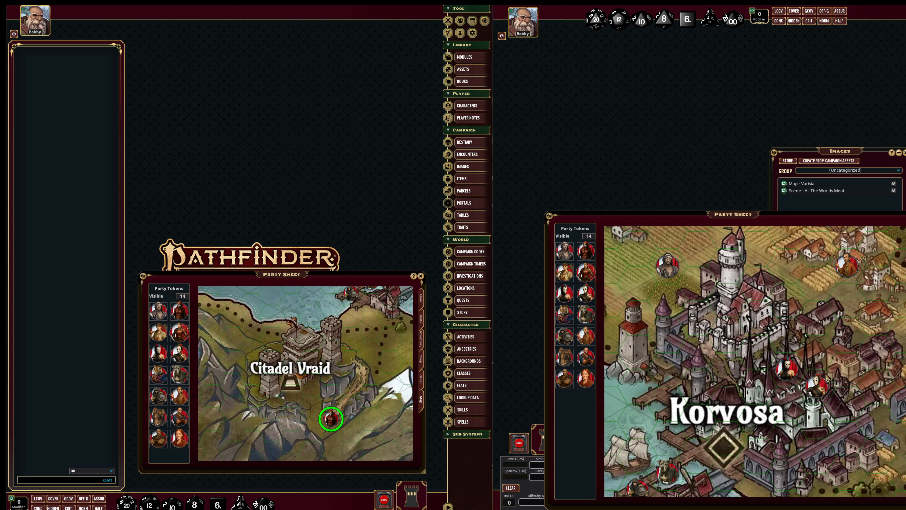
{"action": "left_click_drag", "start_coordinate": [658, 265], "coordinate": [704, 354]}
{"action": "scroll", "coordinate": [695, 407], "scroll_direction": "down", "scroll_amount": 3}
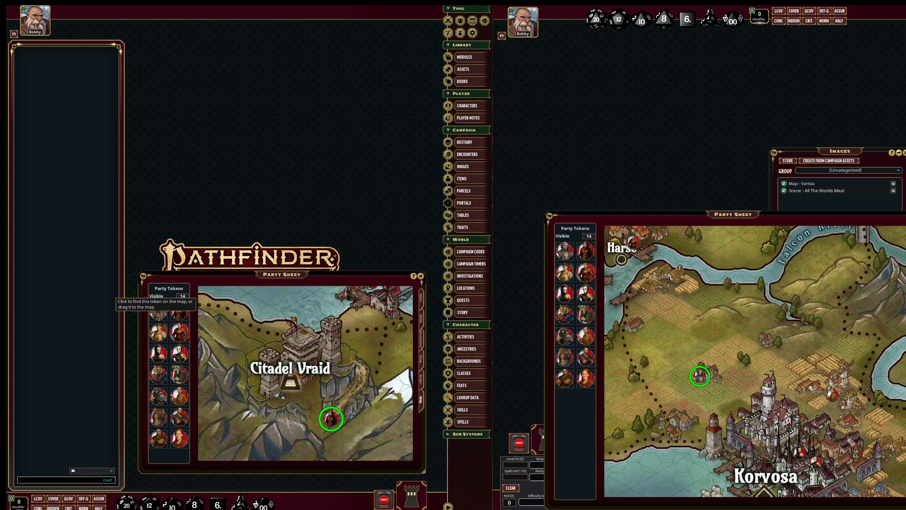
Locate the first party tokens one by one on the player's copy of the map using the token list.
{"action": "left_click", "coordinate": [158, 310]}
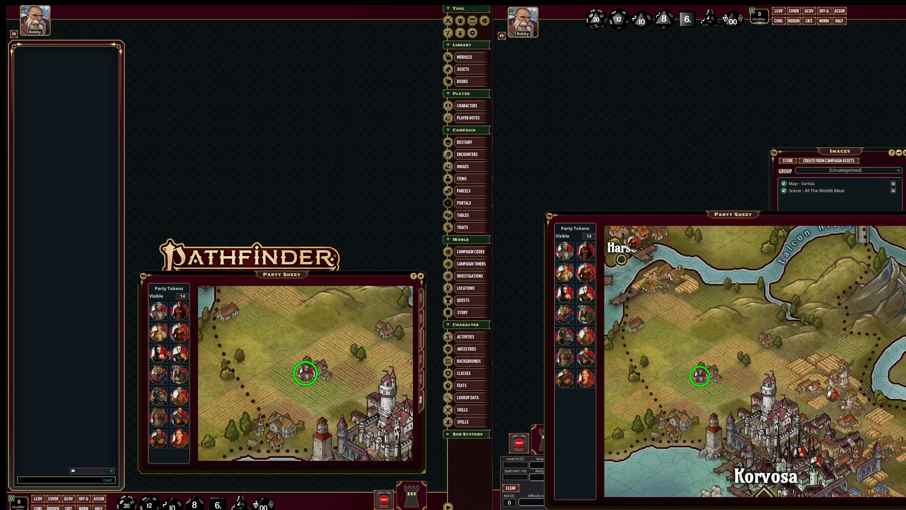
{"action": "left_click", "coordinate": [180, 312]}
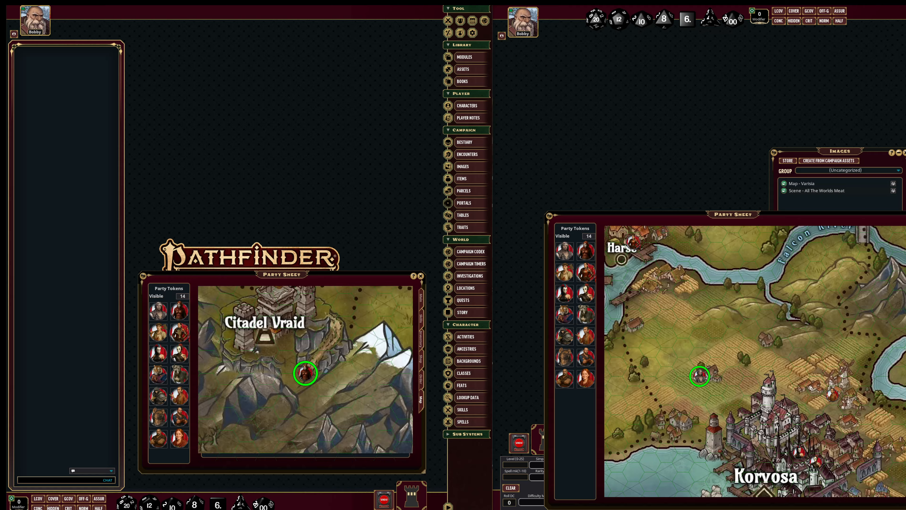
{"action": "left_click", "coordinate": [158, 334]}
{"action": "left_click", "coordinate": [159, 335]}
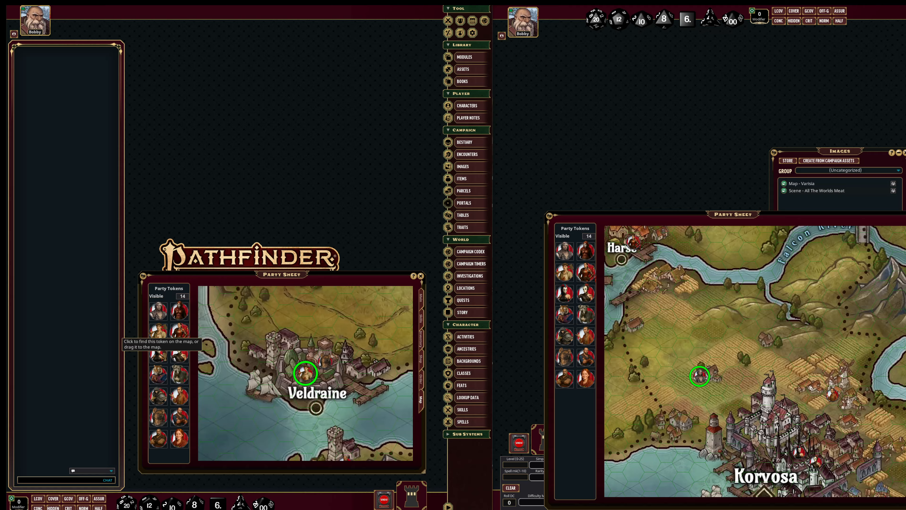
{"action": "left_click", "coordinate": [162, 356]}
{"action": "left_click", "coordinate": [183, 356]}
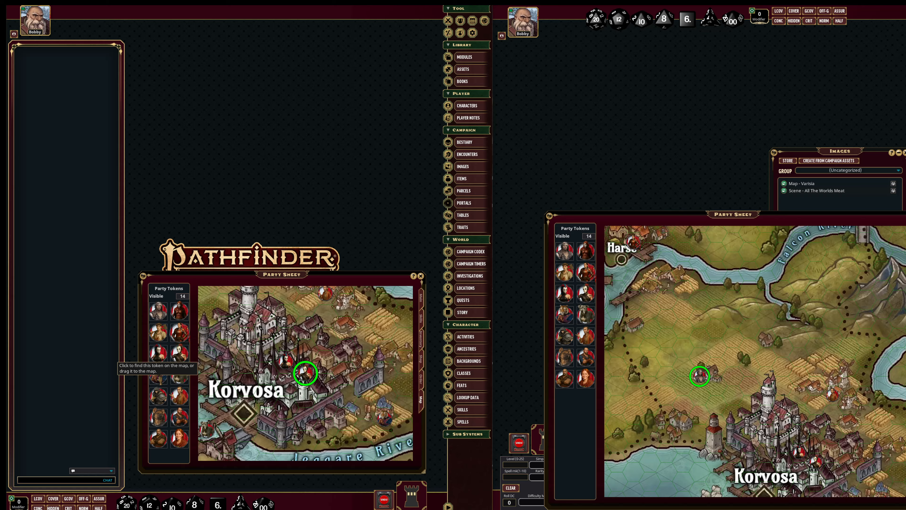
{"action": "left_click", "coordinate": [158, 377]}
{"action": "left_click", "coordinate": [177, 377]}
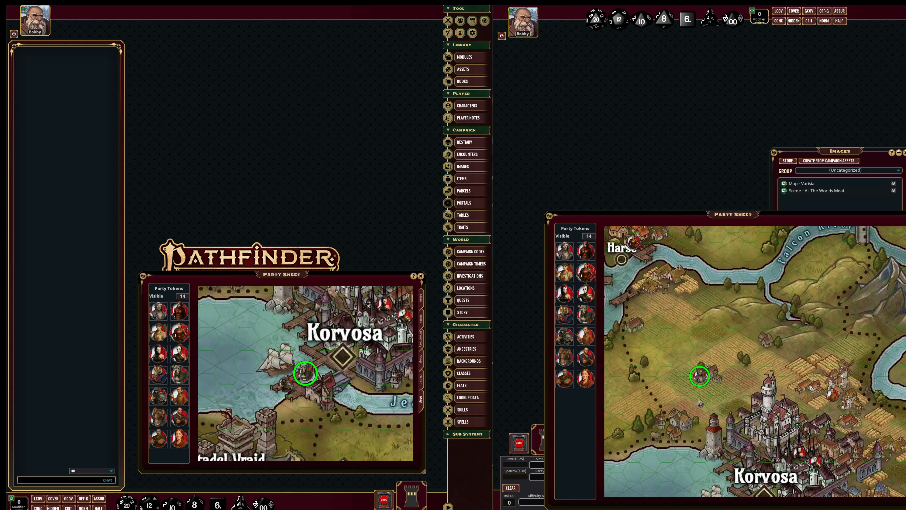
Share a close-up view of the token at the farmhouse northwest of Korvosa with the player's map.
{"action": "scroll", "coordinate": [692, 406], "scroll_direction": "up", "scroll_amount": 2}
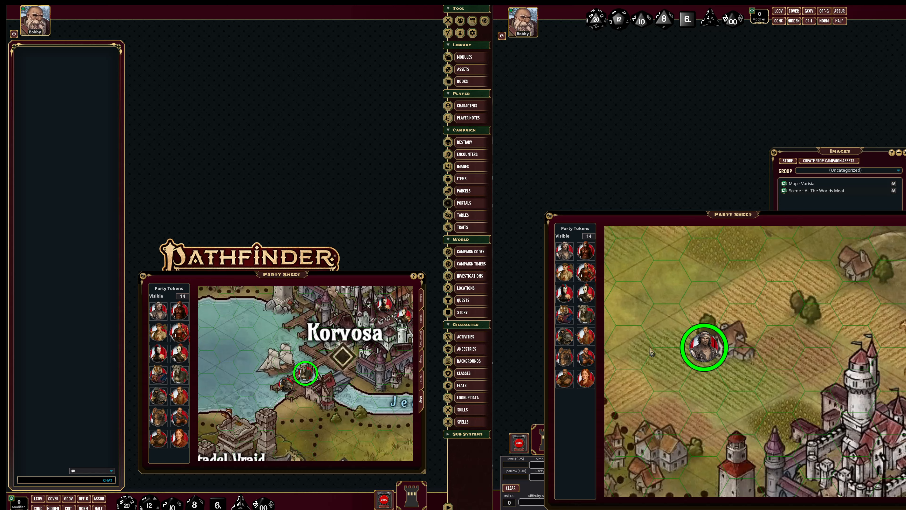
{"action": "right_click", "coordinate": [748, 351]}
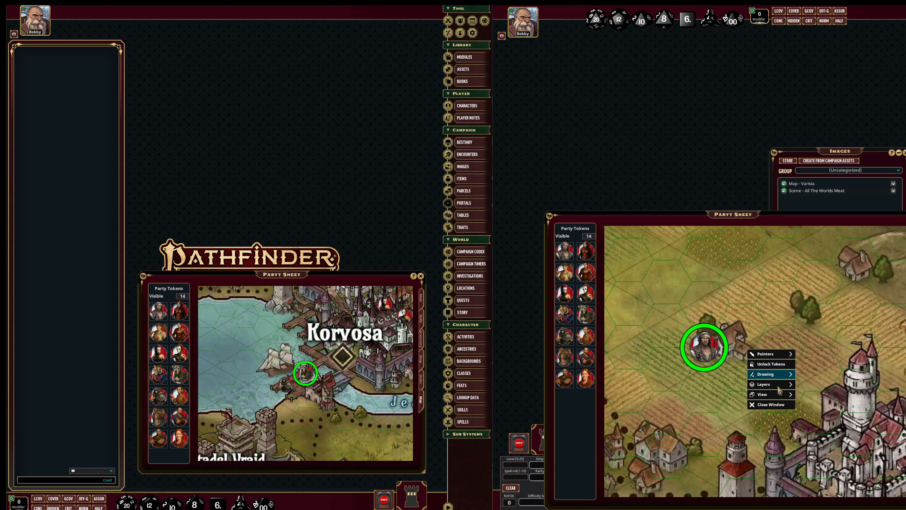
{"action": "mouse_move", "coordinate": [767, 394]}
{"action": "left_click", "coordinate": [817, 399]}
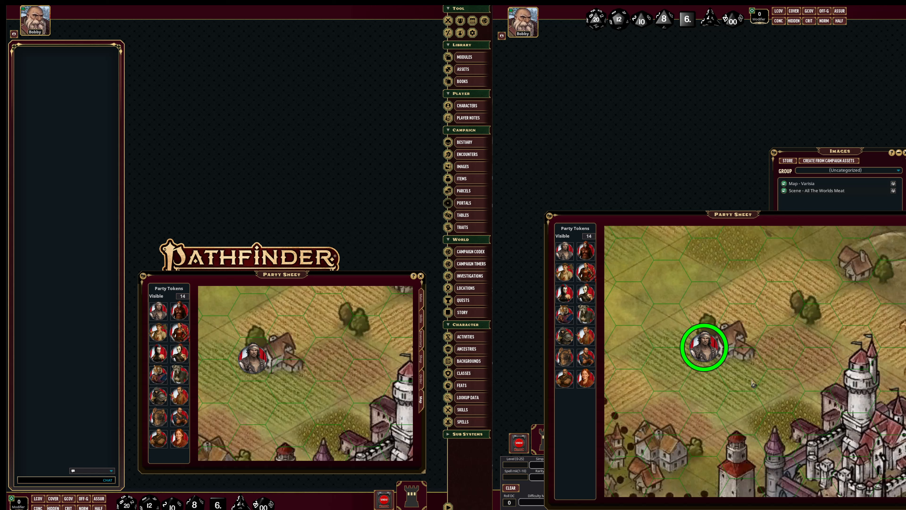
Reduce the number of visible party tokens to 1, raise it to 16 and return it to 14.
{"action": "scroll", "coordinate": [745, 379], "scroll_direction": "down", "scroll_amount": 5}
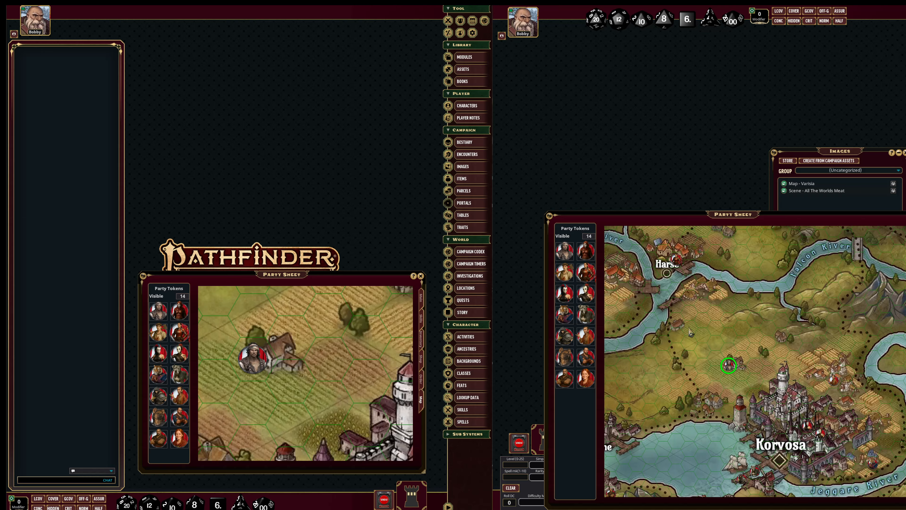
{"action": "scroll", "coordinate": [741, 431], "scroll_direction": "down", "scroll_amount": 2}
{"action": "left_click_drag", "start_coordinate": [705, 427], "coordinate": [767, 443]}
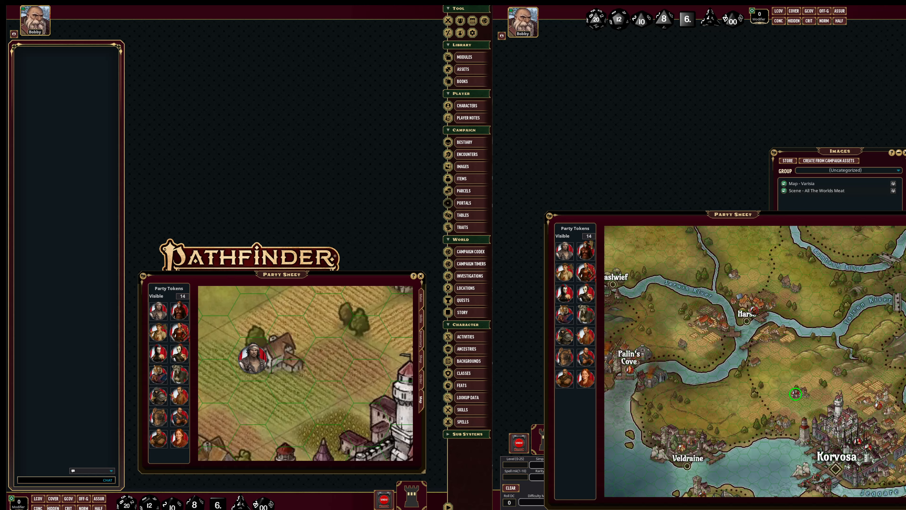
{"action": "scroll", "coordinate": [592, 239], "scroll_direction": "down", "scroll_amount": 4}
{"action": "scroll", "coordinate": [593, 239], "scroll_direction": "down", "scroll_amount": 9}
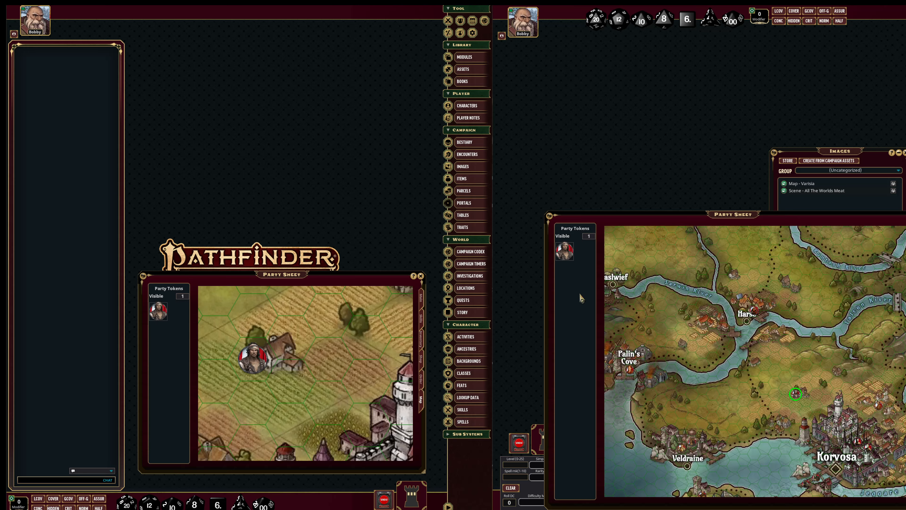
{"action": "scroll", "coordinate": [592, 239], "scroll_direction": "up", "scroll_amount": 2}
{"action": "scroll", "coordinate": [588, 236], "scroll_direction": "down", "scroll_amount": 2}
{"action": "scroll", "coordinate": [592, 246], "scroll_direction": "up", "scroll_amount": 14}
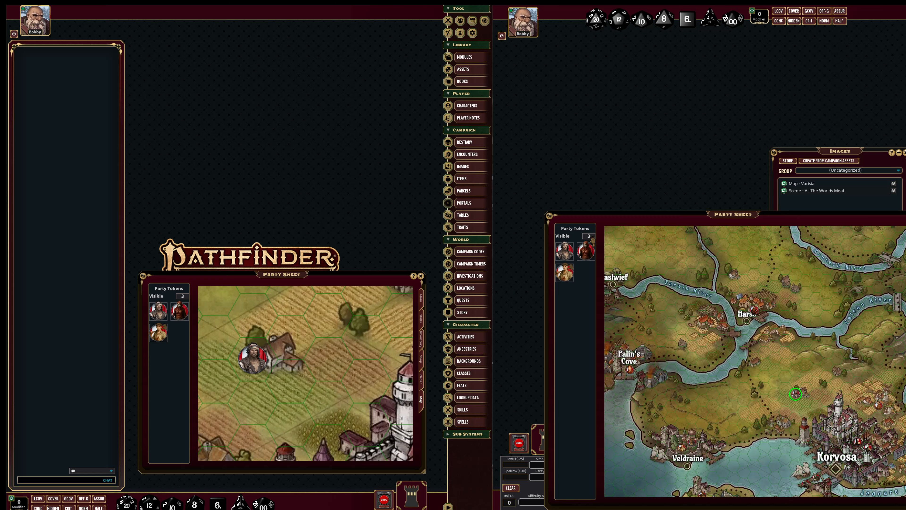
{"action": "scroll", "coordinate": [589, 236], "scroll_direction": "up", "scroll_amount": 1}
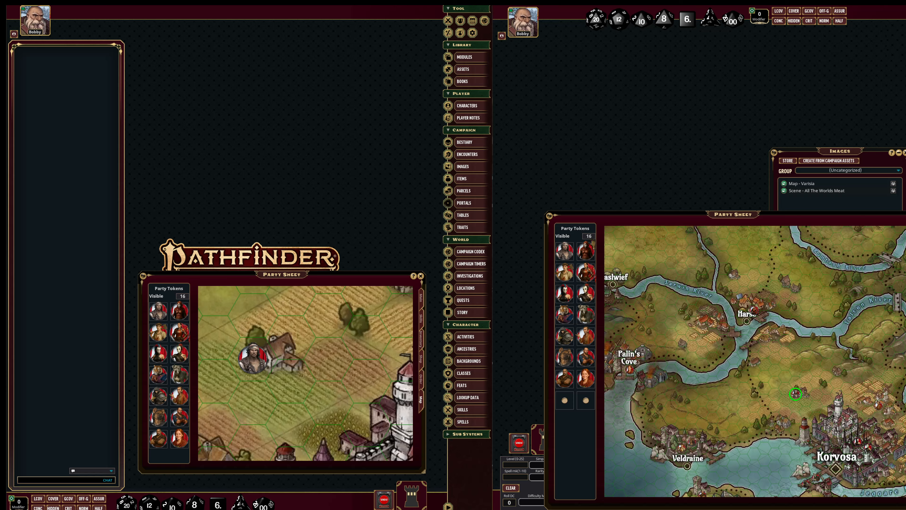
{"action": "scroll", "coordinate": [589, 236], "scroll_direction": "down", "scroll_amount": 2}
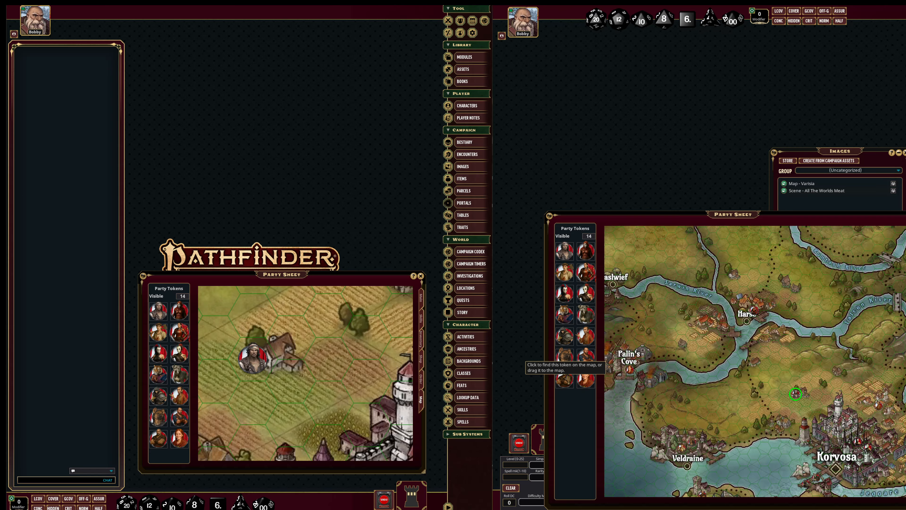
Locate party tokens on the game master's map, ending with the one at the coastal tower south of Veldraine.
{"action": "left_click", "coordinate": [561, 331]}
{"action": "scroll", "coordinate": [688, 377], "scroll_direction": "up", "scroll_amount": 10}
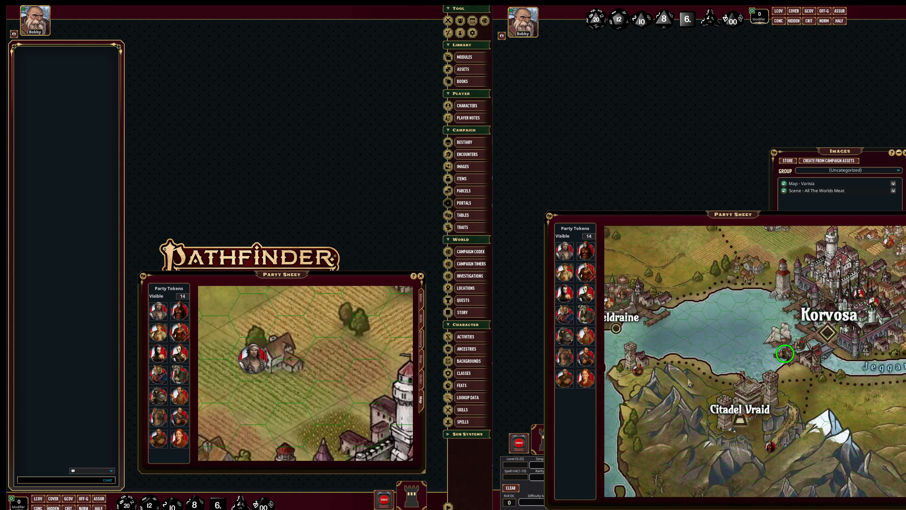
{"action": "left_click", "coordinate": [566, 336]}
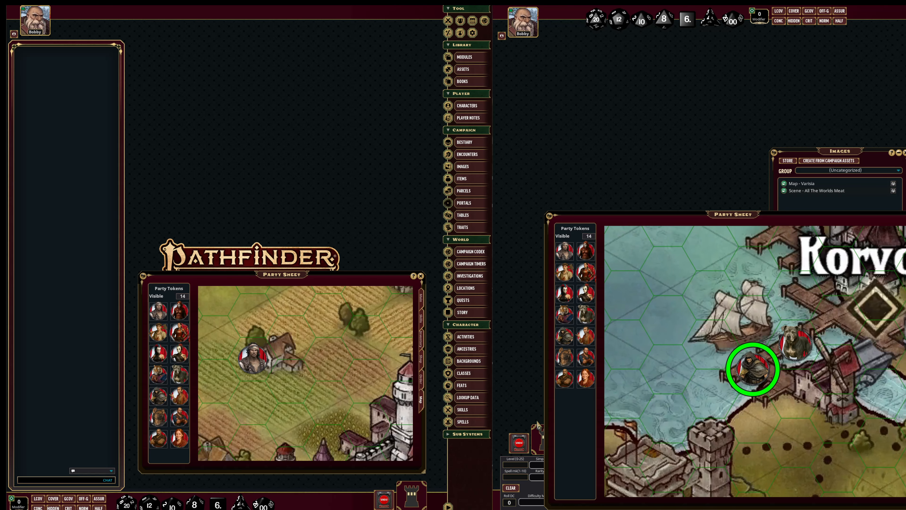
{"action": "left_click", "coordinate": [588, 316]}
{"action": "left_click", "coordinate": [566, 360]}
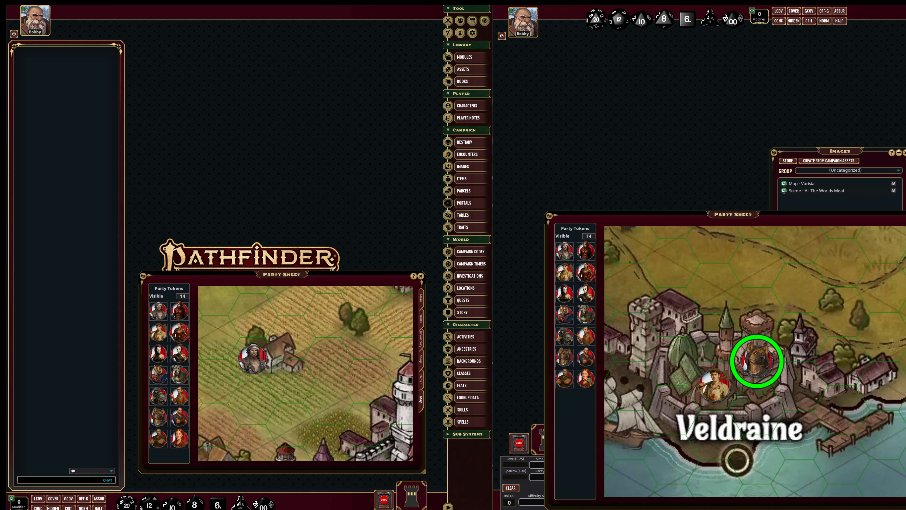
{"action": "left_click", "coordinate": [588, 378]}
{"action": "left_click", "coordinate": [566, 379]}
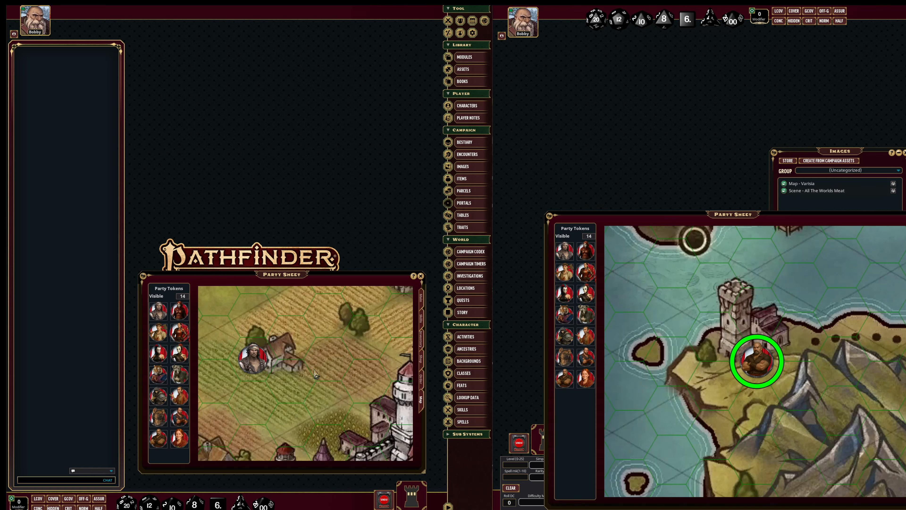
Locate the remaining party tokens on the player's map, including those at Korvosa's docks, Palin's Cove and the coastal tower.
{"action": "left_click", "coordinate": [161, 356]}
{"action": "left_click", "coordinate": [178, 375]}
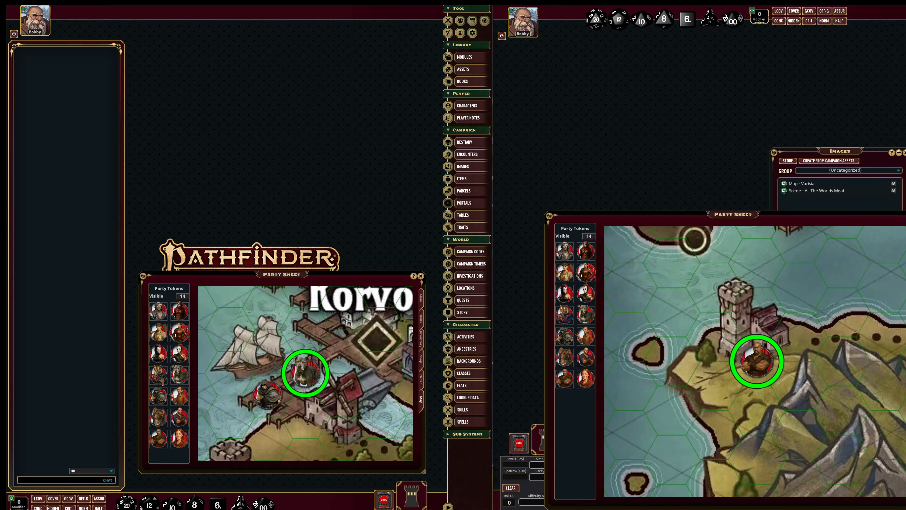
{"action": "left_click", "coordinate": [161, 378]}
{"action": "left_click", "coordinate": [175, 396]}
{"action": "left_click", "coordinate": [158, 396]}
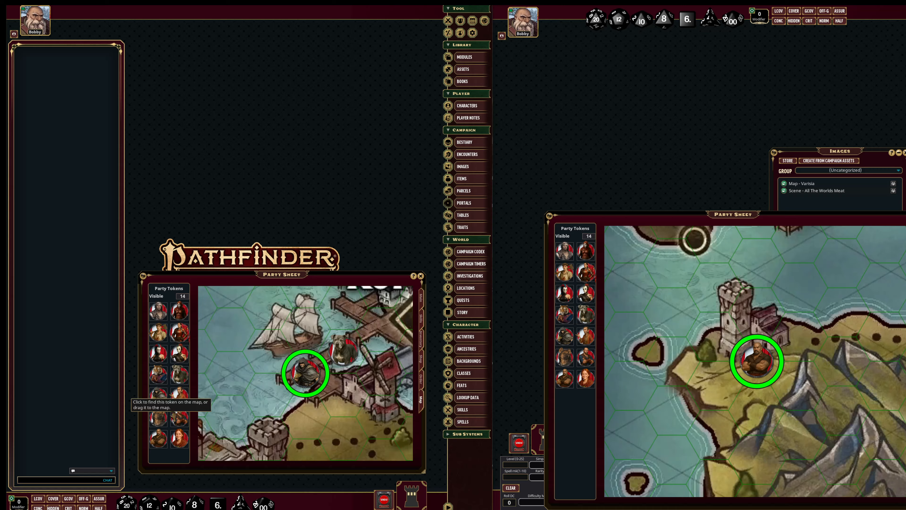
{"action": "left_click", "coordinate": [157, 423]}
{"action": "left_click", "coordinate": [179, 417]}
{"action": "left_click", "coordinate": [180, 440]}
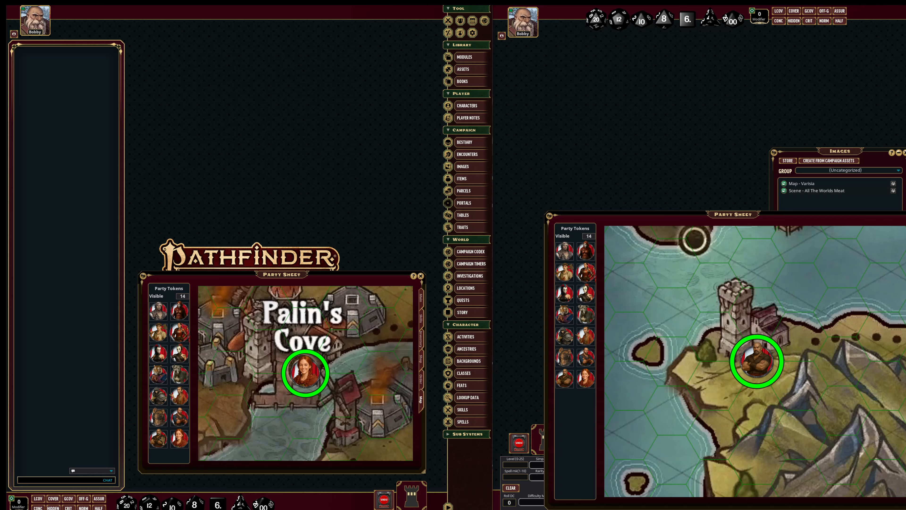
{"action": "left_click", "coordinate": [158, 439]}
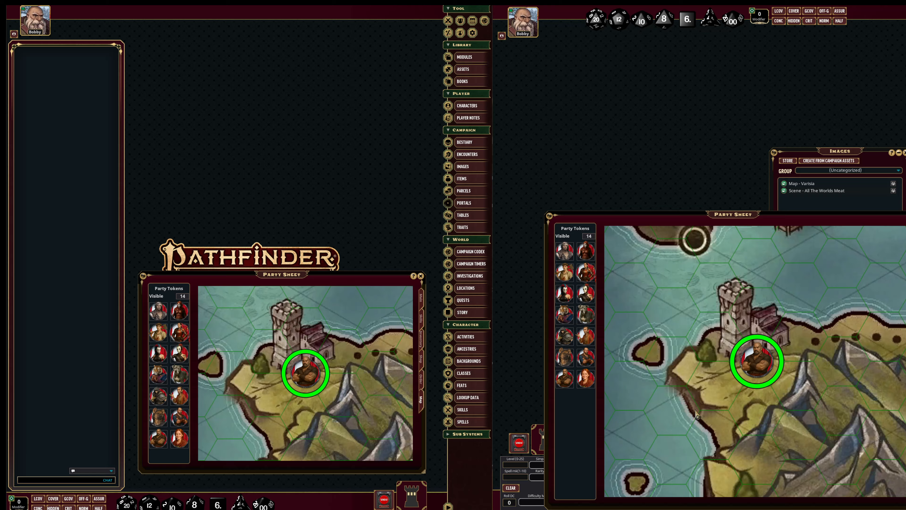
Replace the Varisia map in the party sheet with the image "Scene - All The Worlds Meat".
{"action": "scroll", "coordinate": [698, 416], "scroll_direction": "down", "scroll_amount": 10}
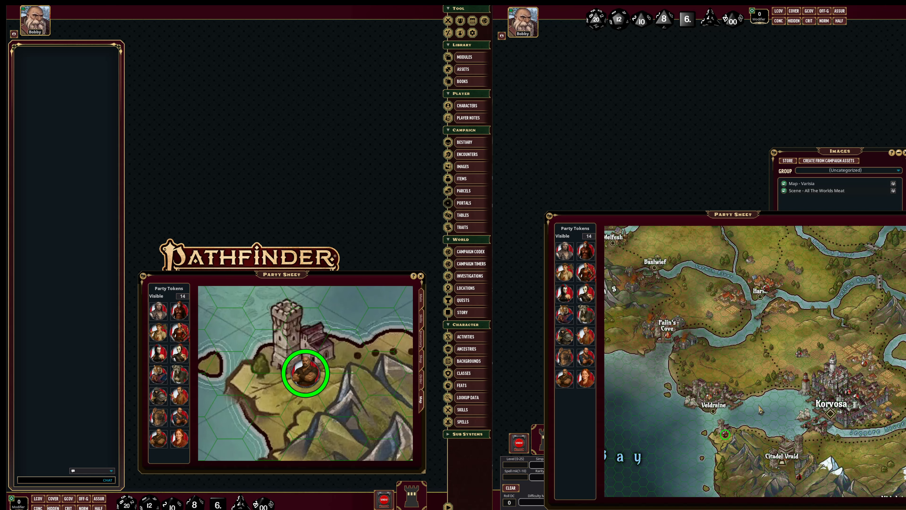
{"action": "scroll", "coordinate": [764, 407], "scroll_direction": "down", "scroll_amount": 5}
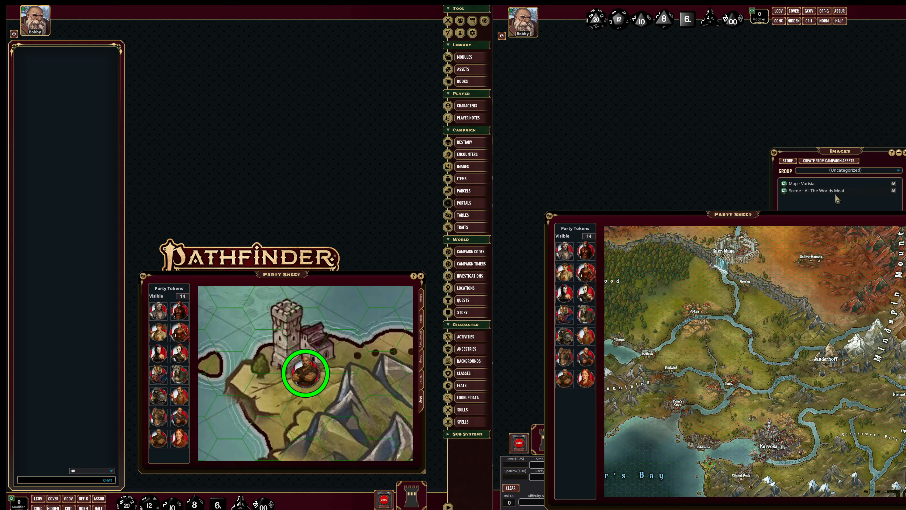
{"action": "left_click_drag", "start_coordinate": [811, 195], "coordinate": [782, 397]}
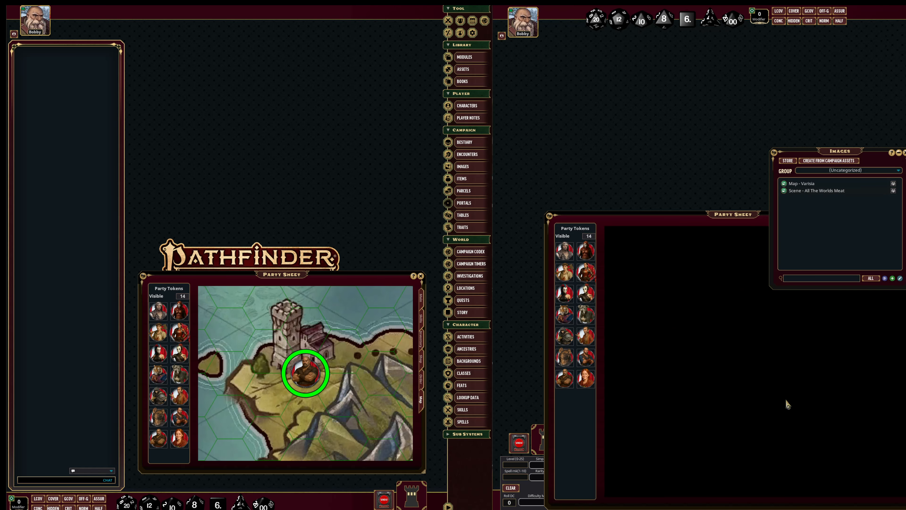
Frame the butcher shop scene on the game master's map, share that view with players and enlarge the player's party sheet.
{"action": "scroll", "coordinate": [757, 372], "scroll_direction": "down", "scroll_amount": 3}
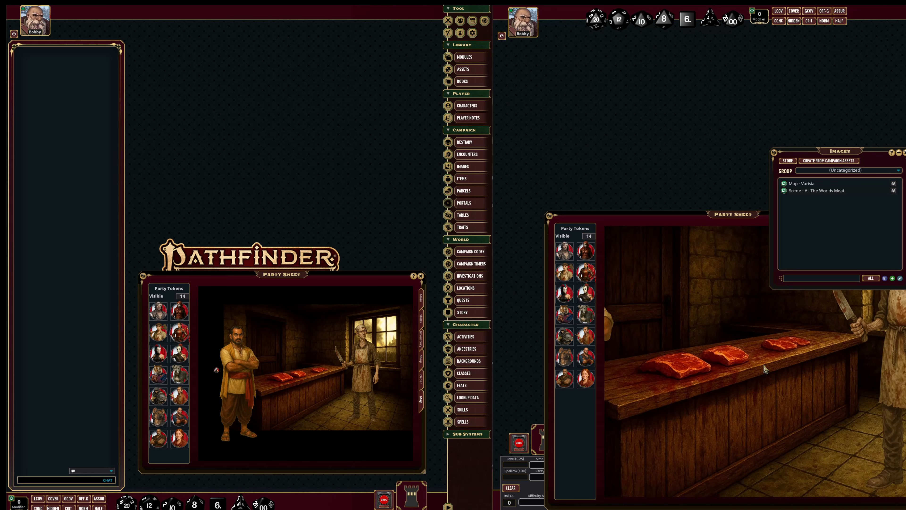
{"action": "left_click_drag", "start_coordinate": [763, 365], "coordinate": [782, 388]}
{"action": "scroll", "coordinate": [781, 389], "scroll_direction": "down", "scroll_amount": 1}
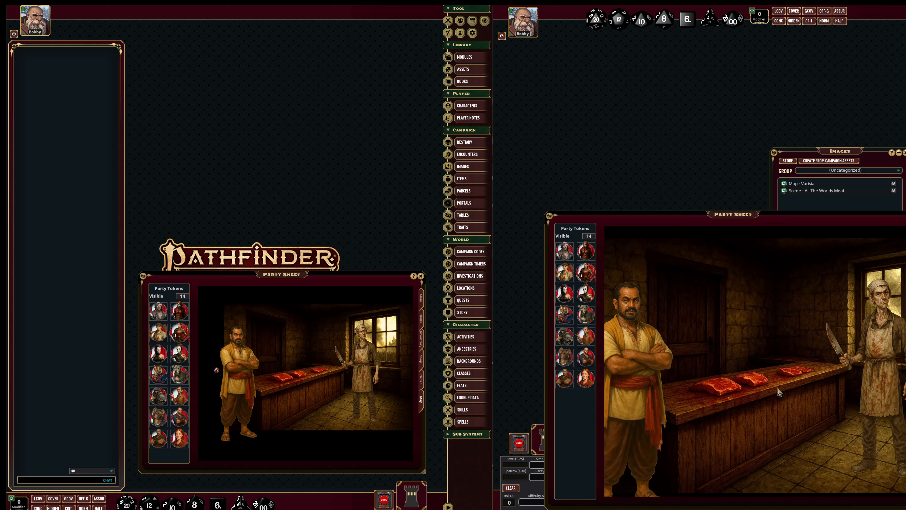
{"action": "right_click", "coordinate": [779, 391]}
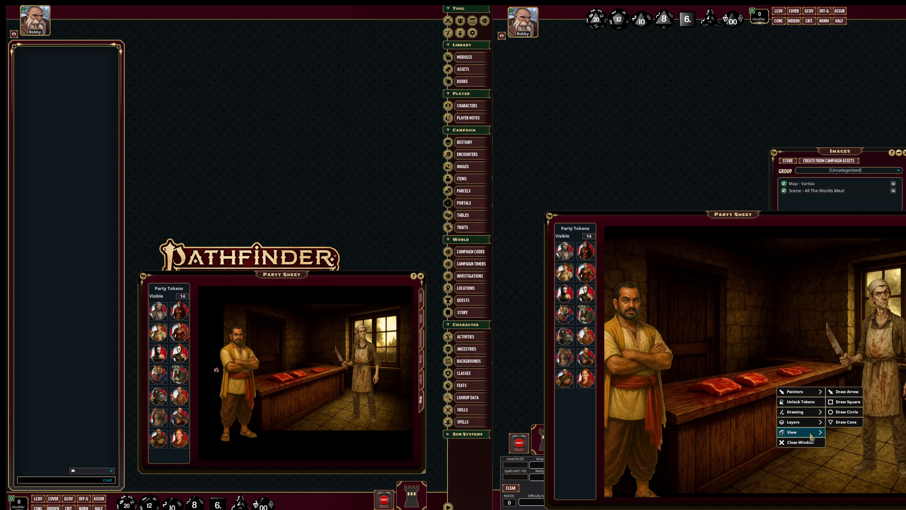
{"action": "mouse_move", "coordinate": [820, 433]}
{"action": "left_click", "coordinate": [851, 432]}
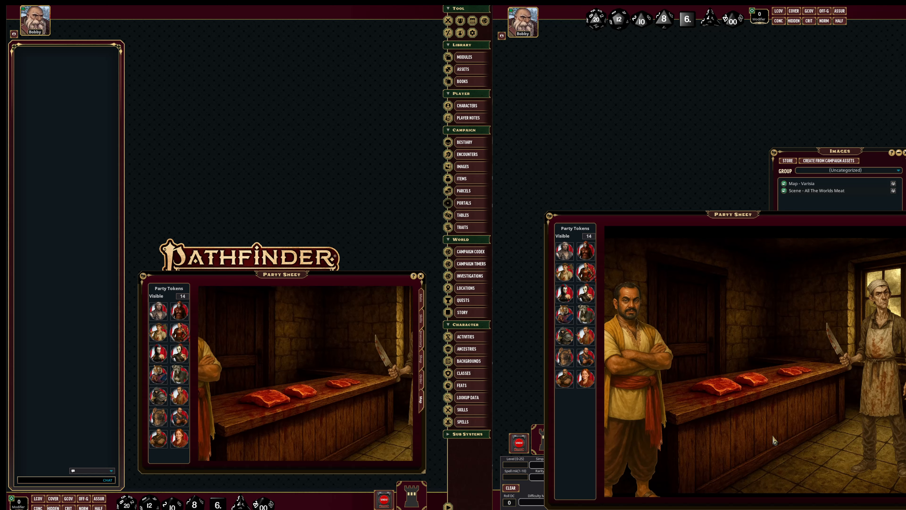
{"action": "left_click_drag", "start_coordinate": [332, 405], "coordinate": [246, 326]}
{"action": "left_click_drag", "start_coordinate": [250, 329], "coordinate": [327, 403]}
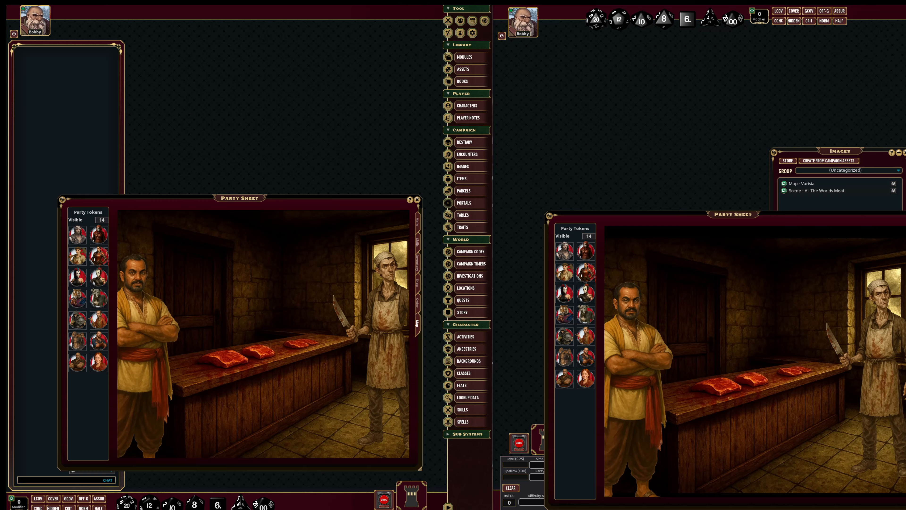
Review the party sheet's shop and its watch order and formation page, returning to the map.
{"action": "left_click", "coordinate": [905, 299]}
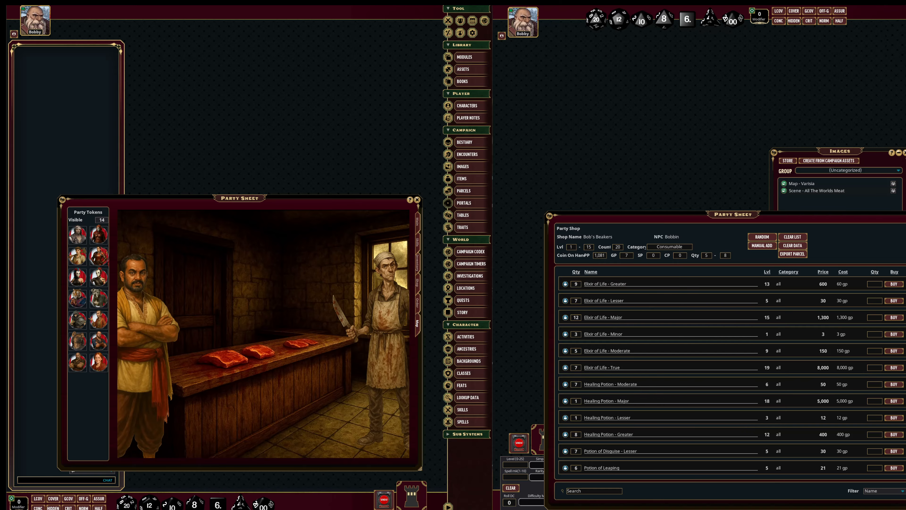
{"action": "left_click", "coordinate": [905, 339]}
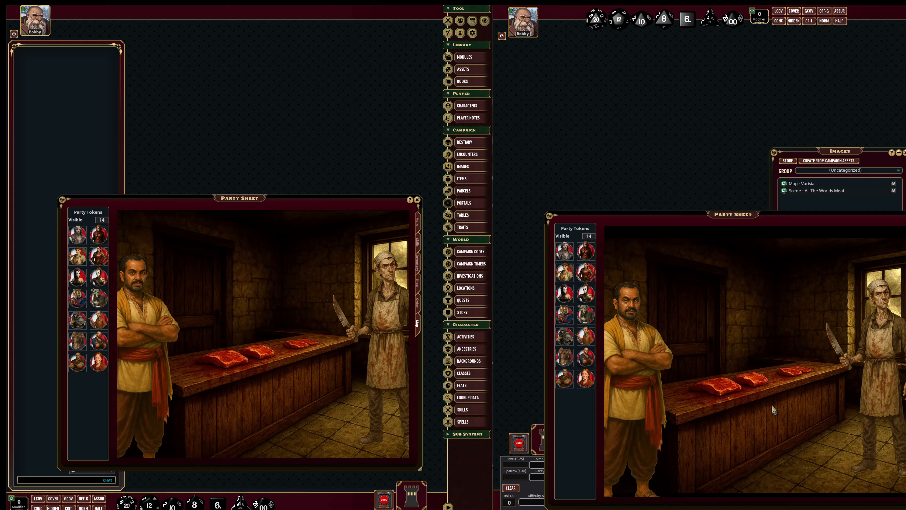
{"action": "left_click", "coordinate": [905, 299]}
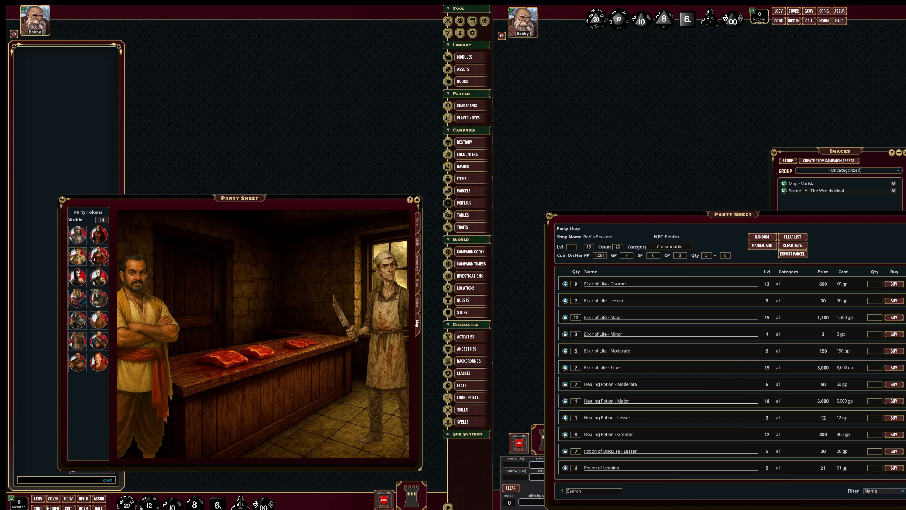
{"action": "left_click", "coordinate": [905, 319]}
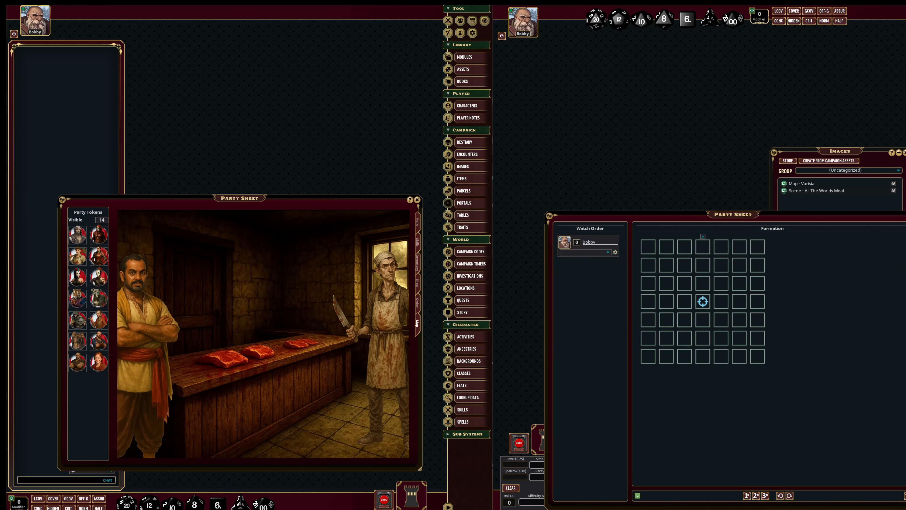
{"action": "left_click", "coordinate": [905, 299]}
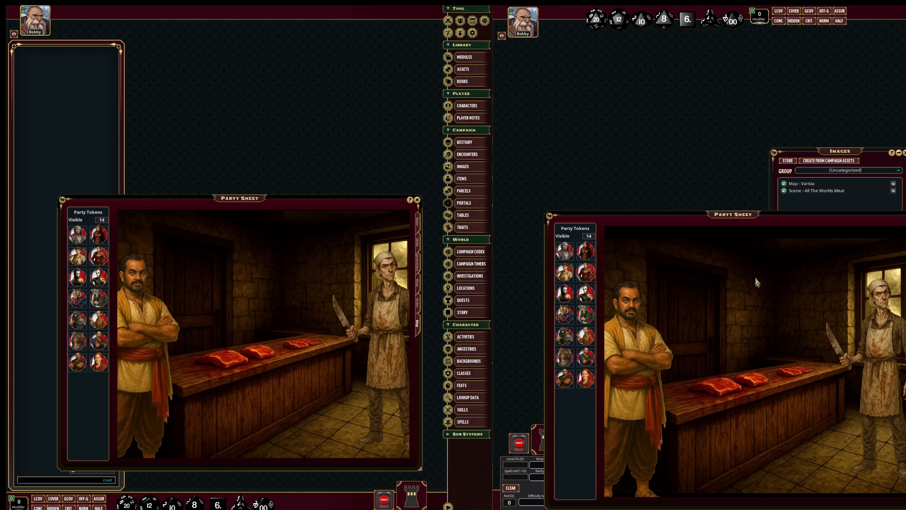
Open the image "Scene - All The Worlds Meat" and move the yellow-robed man and butcher tiles inward toward the counter.
{"action": "left_click", "coordinate": [826, 192]}
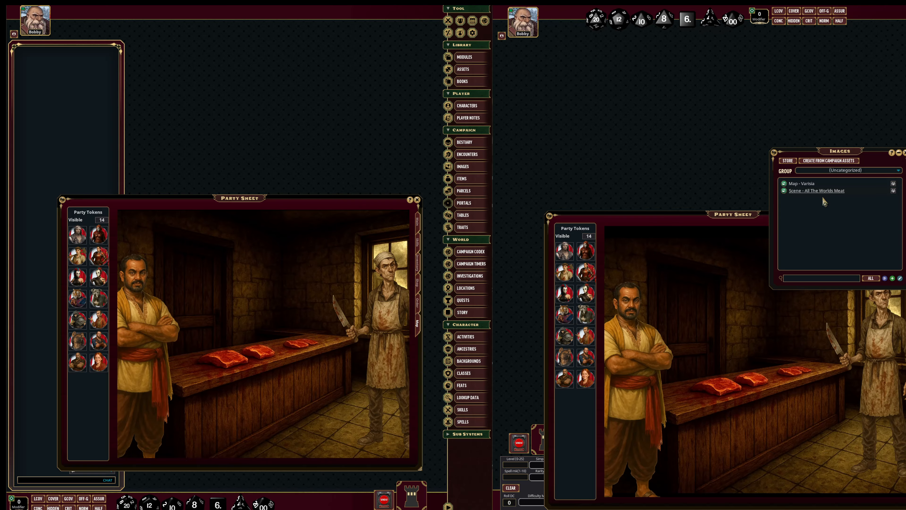
{"action": "left_click", "coordinate": [821, 192]}
{"action": "left_click_drag", "start_coordinate": [694, 279], "coordinate": [721, 338]}
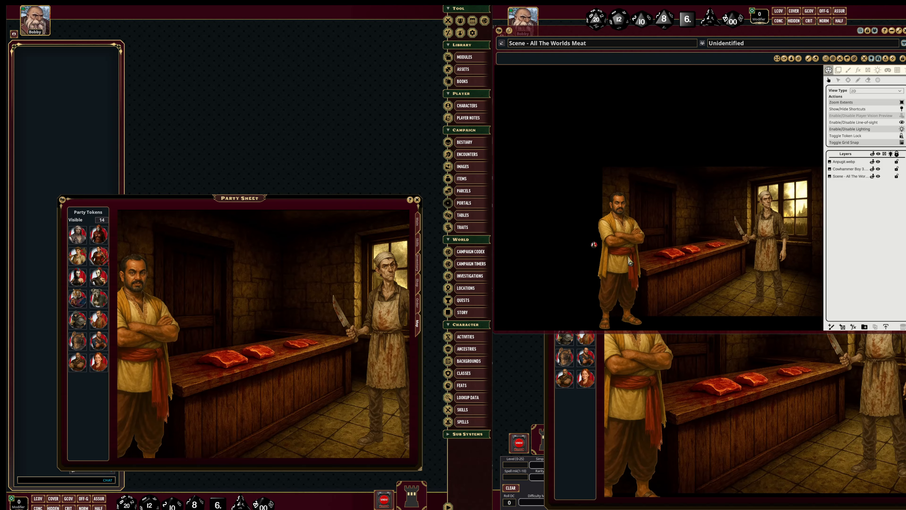
{"action": "left_click", "coordinate": [838, 70]}
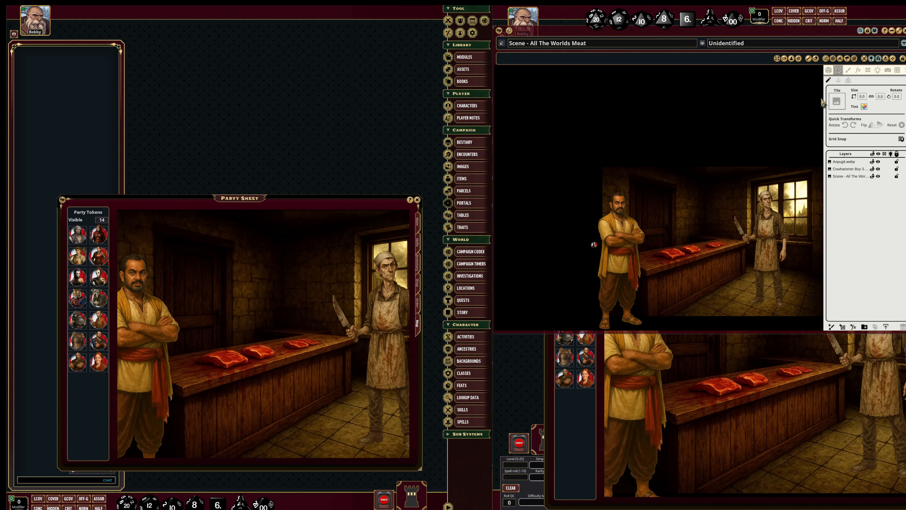
{"action": "left_click", "coordinate": [625, 263]}
{"action": "mouse_move", "coordinate": [631, 257]}
{"action": "left_mouse_down"}
{"action": "mouse_move", "coordinate": [660, 252]}
{"action": "mouse_move", "coordinate": [637, 248]}
{"action": "mouse_move", "coordinate": [647, 254]}
{"action": "left_mouse_up"}
{"action": "left_click_drag", "start_coordinate": [771, 266], "coordinate": [747, 272]}
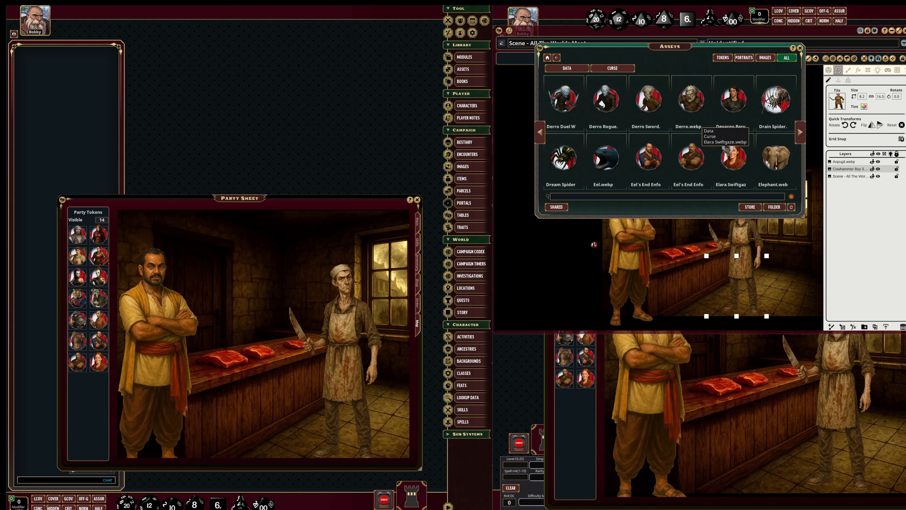
Add "Barmaid 1.webp" from the Campaign assets folder to the butcher shop scene.
{"action": "left_click", "coordinate": [549, 57]}
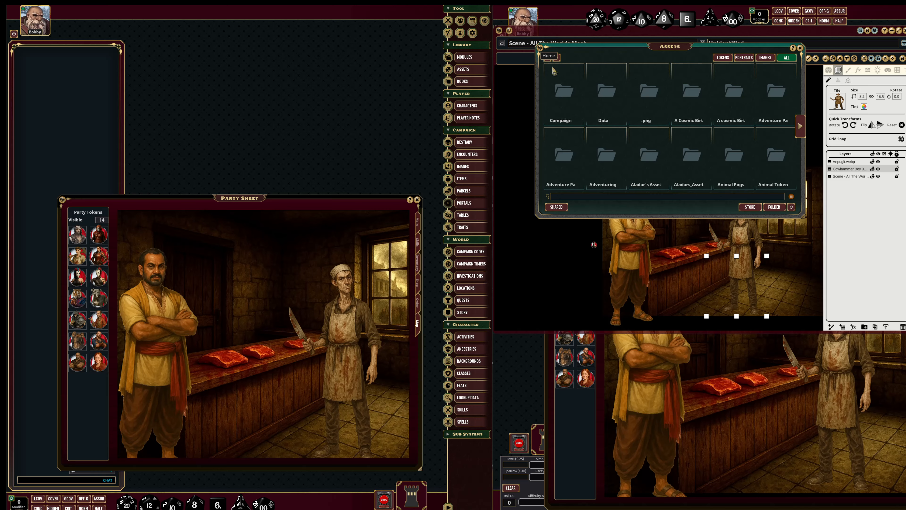
{"action": "left_click", "coordinate": [561, 98]}
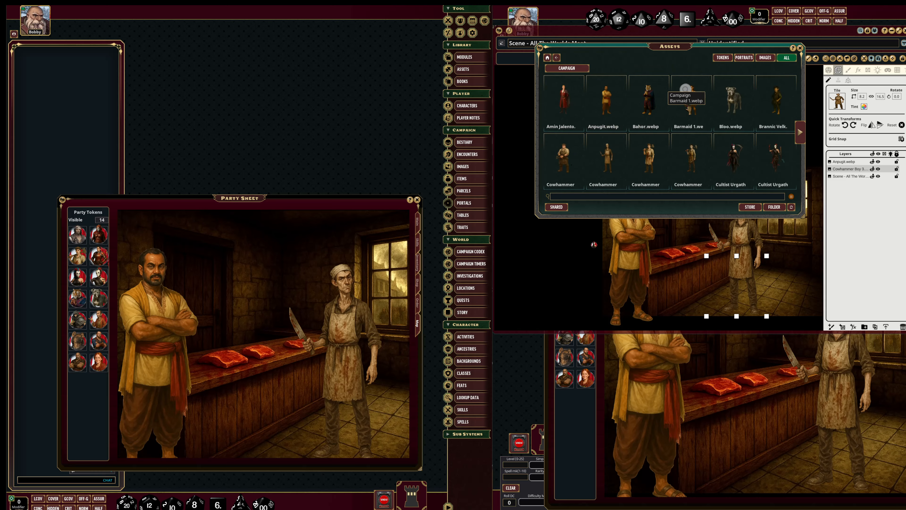
{"action": "left_click_drag", "start_coordinate": [743, 288], "coordinate": [710, 290]}
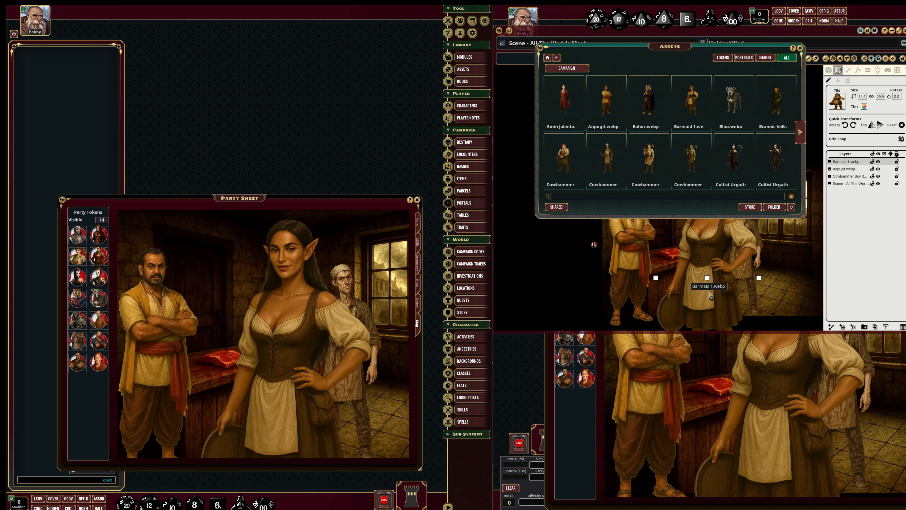
Shrink the barmaid tile to about 8.2 by 17.3, place it beside the butcher near the window and close the asset browser.
{"action": "scroll", "coordinate": [710, 290], "scroll_direction": "down", "scroll_amount": 5}
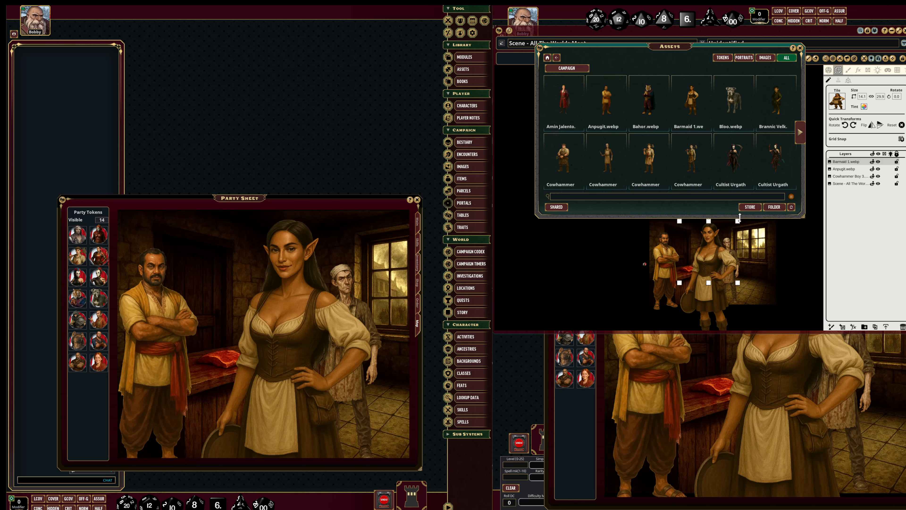
{"action": "left_click", "coordinate": [739, 230]}
{"action": "left_click_drag", "start_coordinate": [738, 222], "coordinate": [759, 261]}
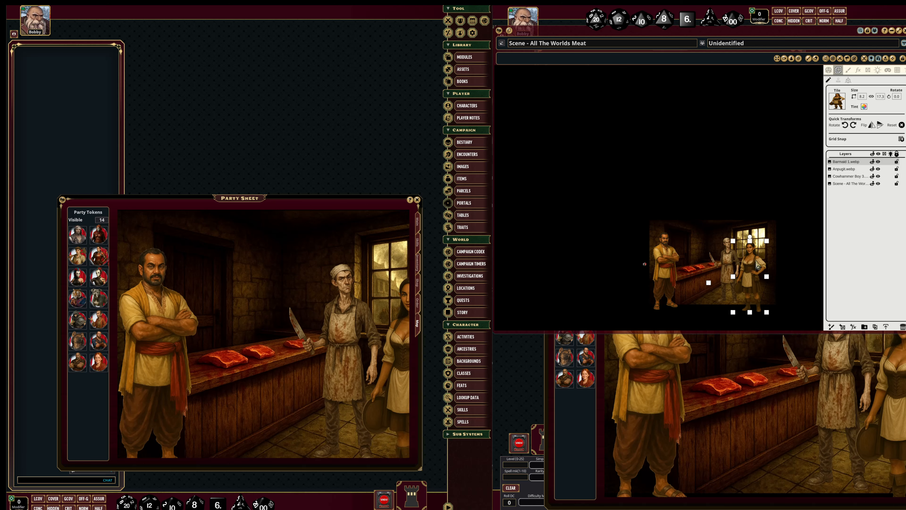
{"action": "left_click", "coordinate": [795, 290]}
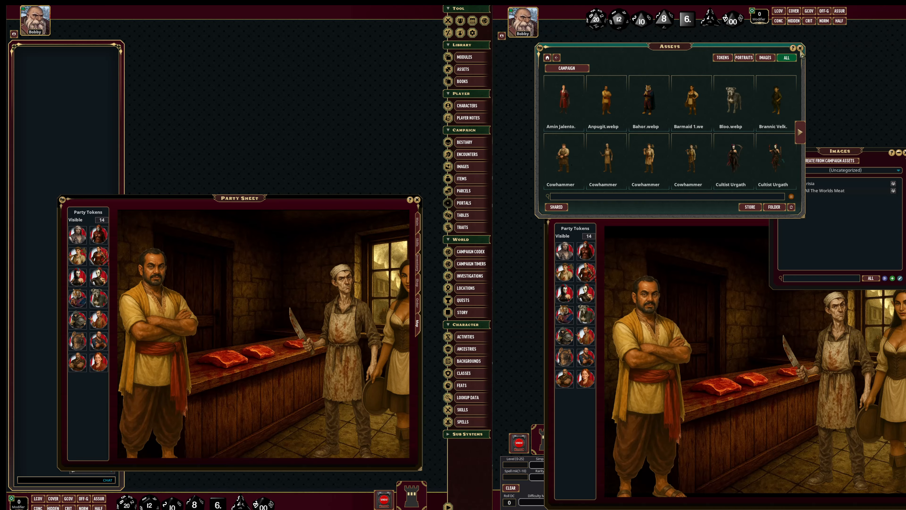
{"action": "left_click", "coordinate": [802, 47]}
Replace the butcher shop scene in the party sheet with the image "Map - Varisia".
{"action": "left_click_drag", "start_coordinate": [878, 160], "coordinate": [837, 117]}
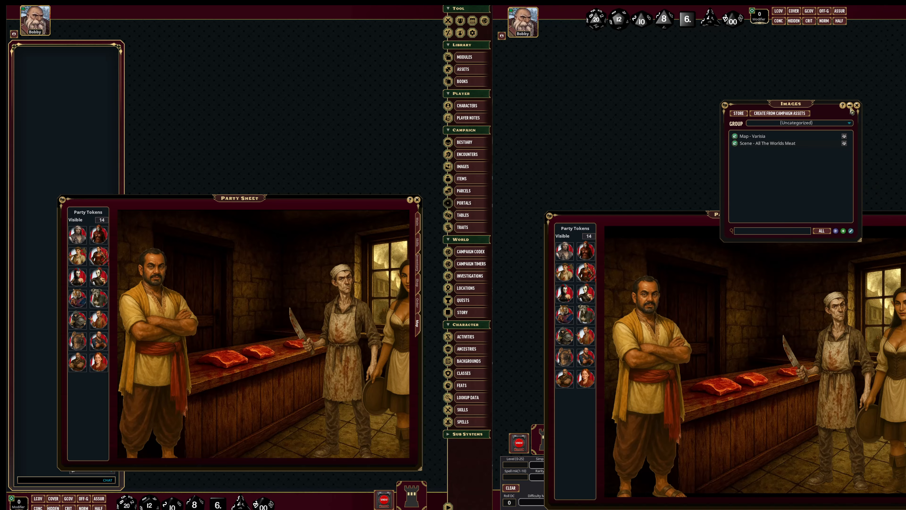
{"action": "left_click", "coordinate": [860, 109]}
{"action": "left_click_drag", "start_coordinate": [766, 137], "coordinate": [739, 370]}
Move the token at Korvosa's docks about 90 ft along the Jeggare River's south bank to the eastern mountains and approve the route.
{"action": "scroll", "coordinate": [756, 440], "scroll_direction": "up", "scroll_amount": 3}
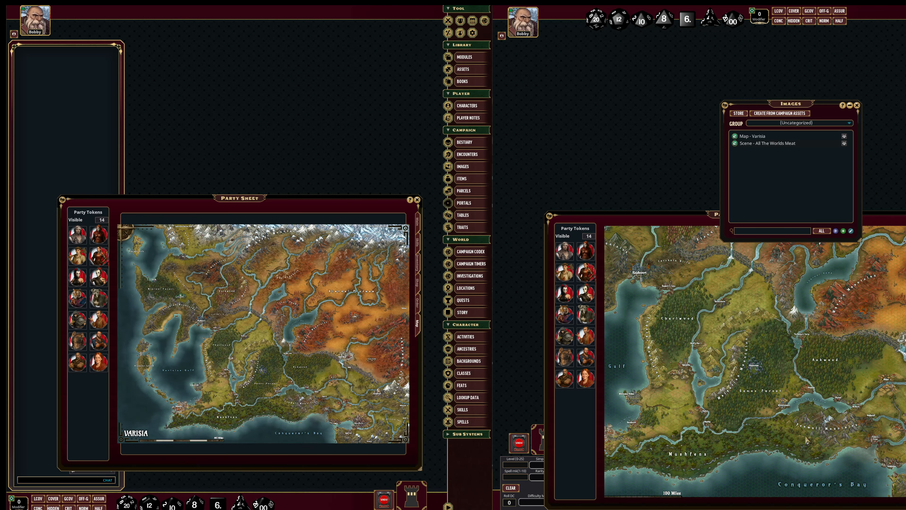
{"action": "scroll", "coordinate": [806, 437], "scroll_direction": "up", "scroll_amount": 3}
{"action": "left_click_drag", "start_coordinate": [807, 455], "coordinate": [568, 339]}
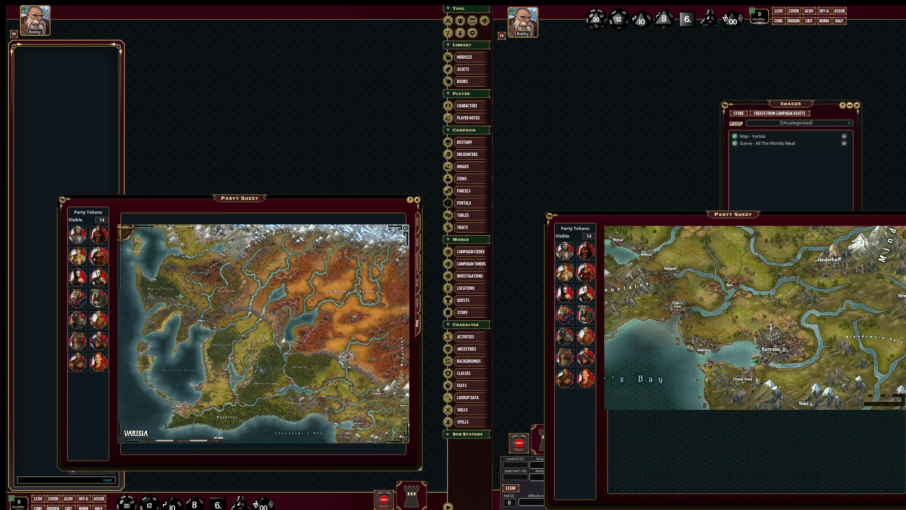
{"action": "scroll", "coordinate": [757, 376], "scroll_direction": "up", "scroll_amount": 8}
{"action": "left_click_drag", "start_coordinate": [778, 366], "coordinate": [662, 406]}
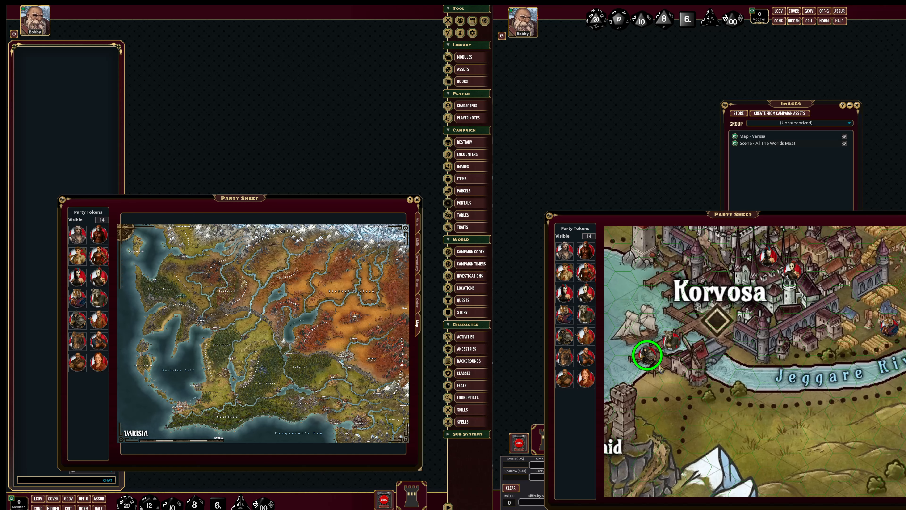
{"action": "left_click_drag", "start_coordinate": [648, 356], "coordinate": [768, 396]}
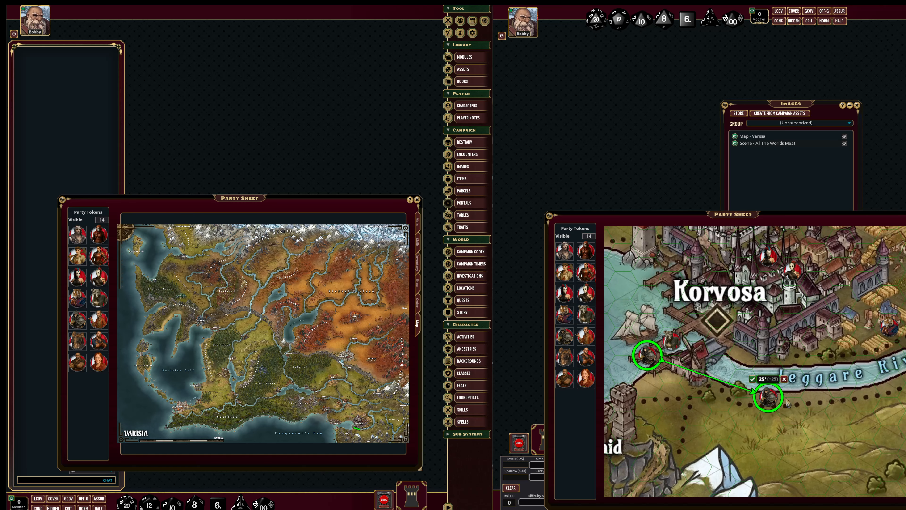
{"action": "scroll", "coordinate": [787, 404], "scroll_direction": "down", "scroll_amount": 2}
{"action": "left_click_drag", "start_coordinate": [669, 414], "coordinate": [856, 327]}
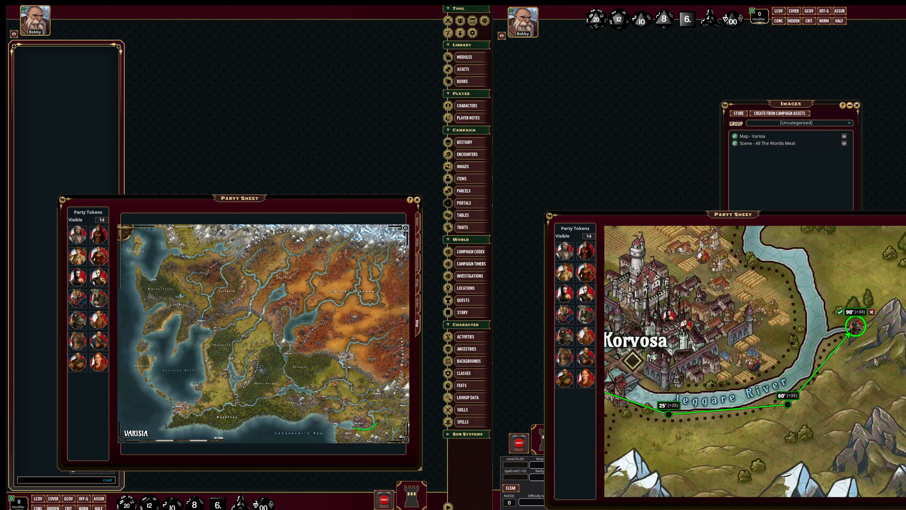
{"action": "left_click_drag", "start_coordinate": [876, 362], "coordinate": [728, 405]}
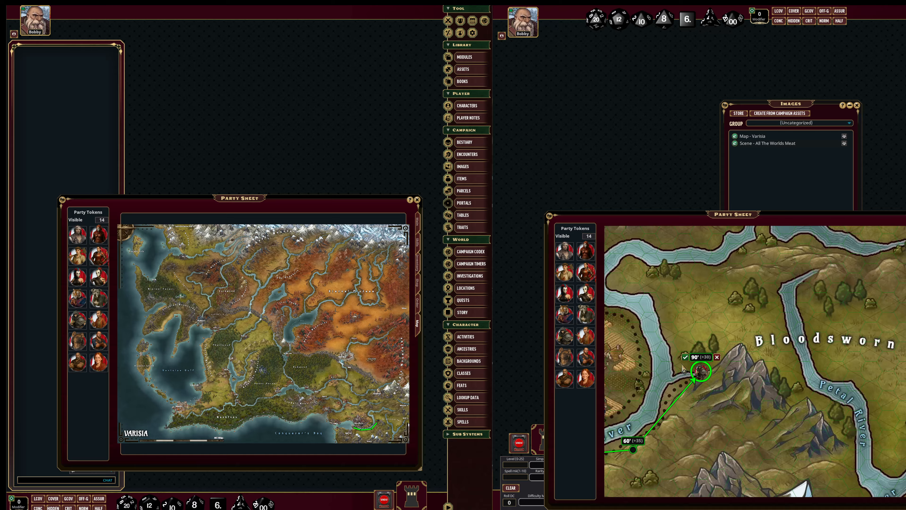
{"action": "left_click", "coordinate": [684, 357]}
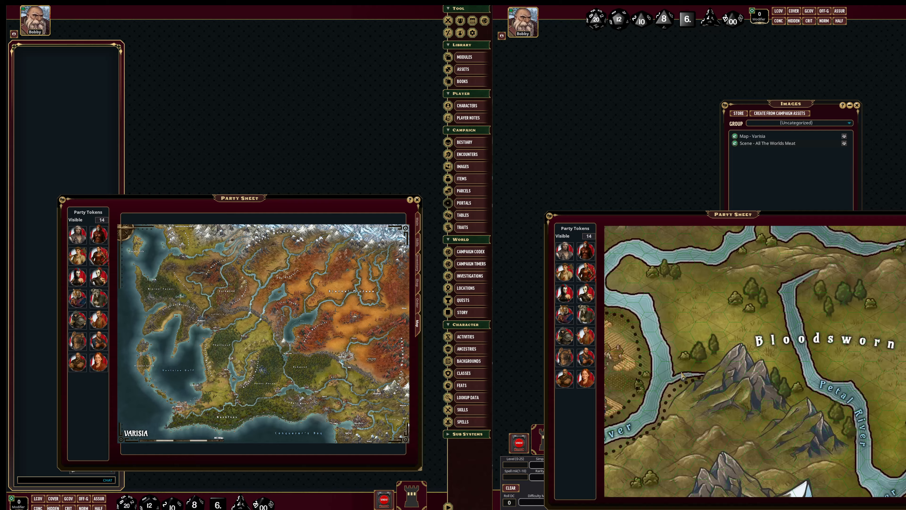